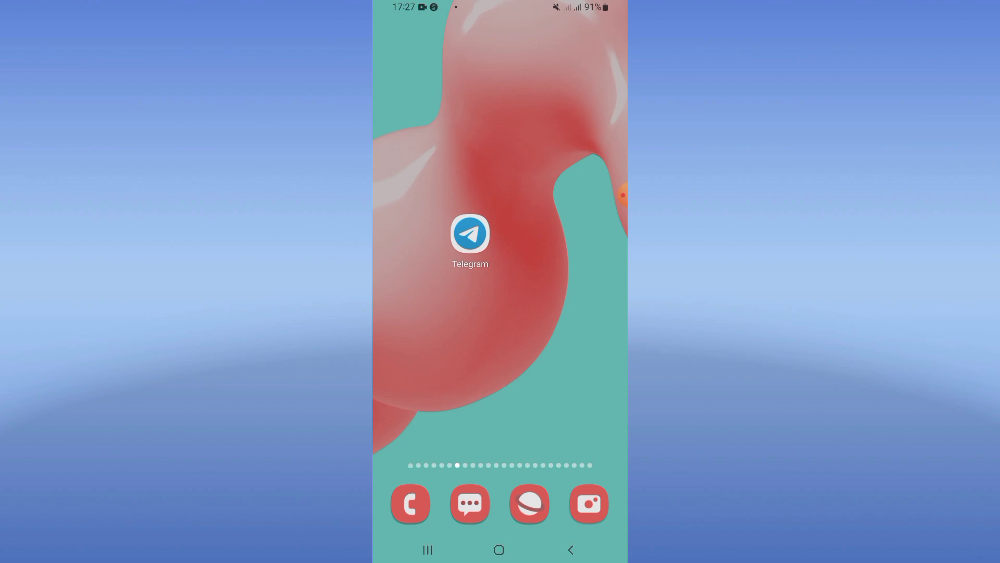
# Reach Telegram's app info page through Settings > Apps search
pyautogui.moveTo(501, 390); pyautogui.dragTo(500, 156)
pyautogui.moveTo(623, 196)
pyautogui.mouseDown()
pyautogui.moveTo(578, 290)
pyautogui.moveTo(477, 318)
pyautogui.moveTo(509, 326)
pyautogui.moveTo(411, 319)
pyautogui.mouseUp()
pyautogui.click(469, 311)
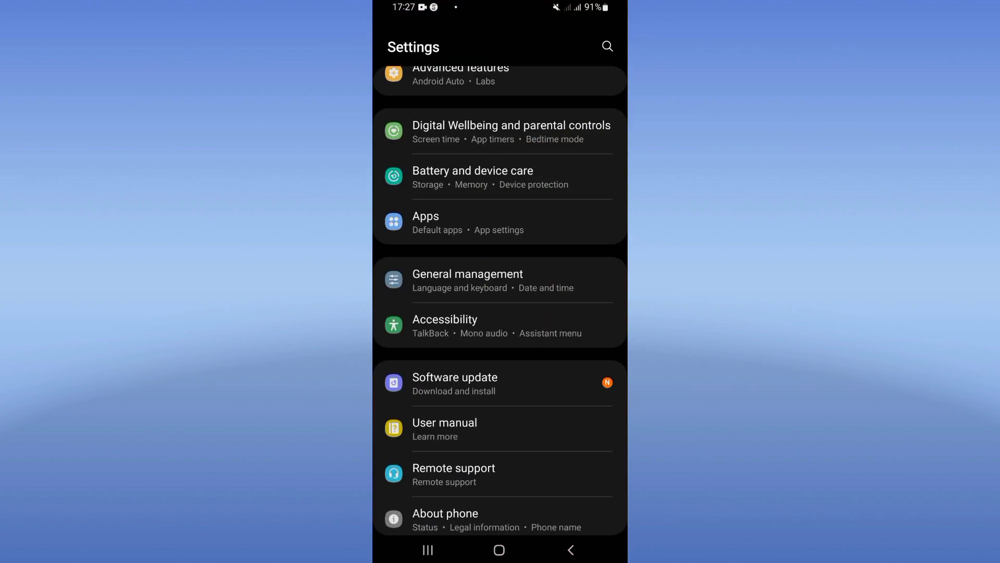
pyautogui.click(469, 221)
pyautogui.click(578, 46)
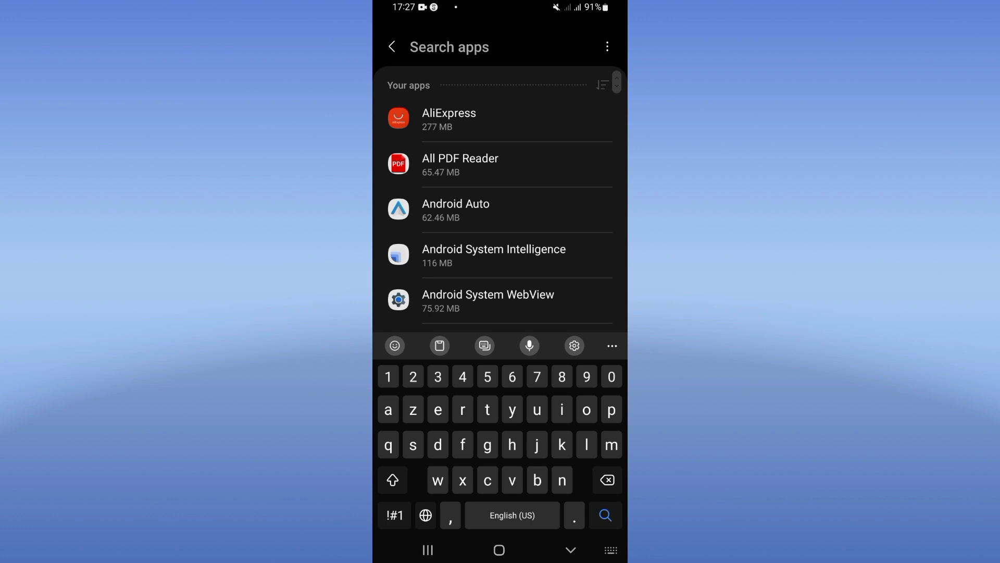
pyautogui.write('tele')
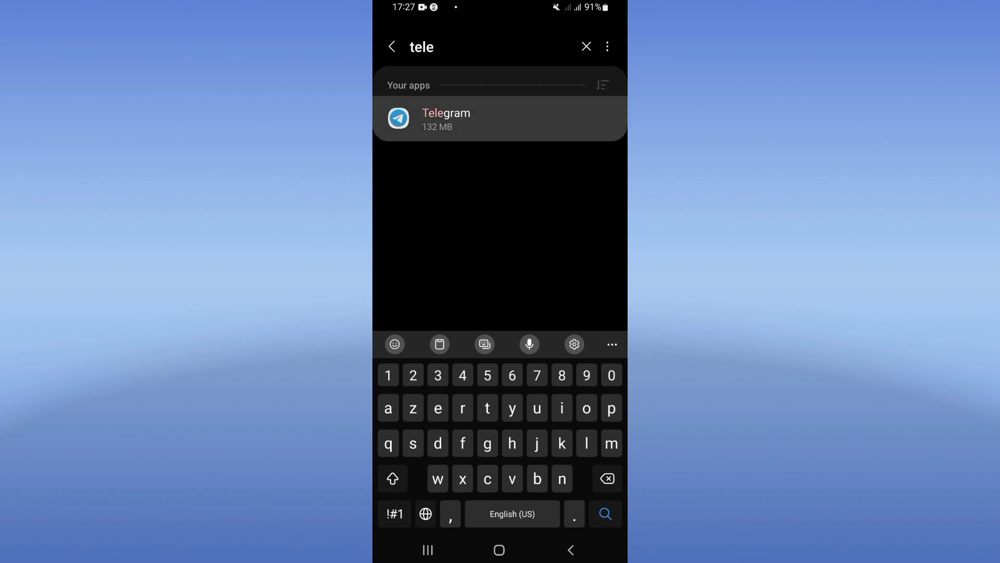
pyautogui.click(445, 118)
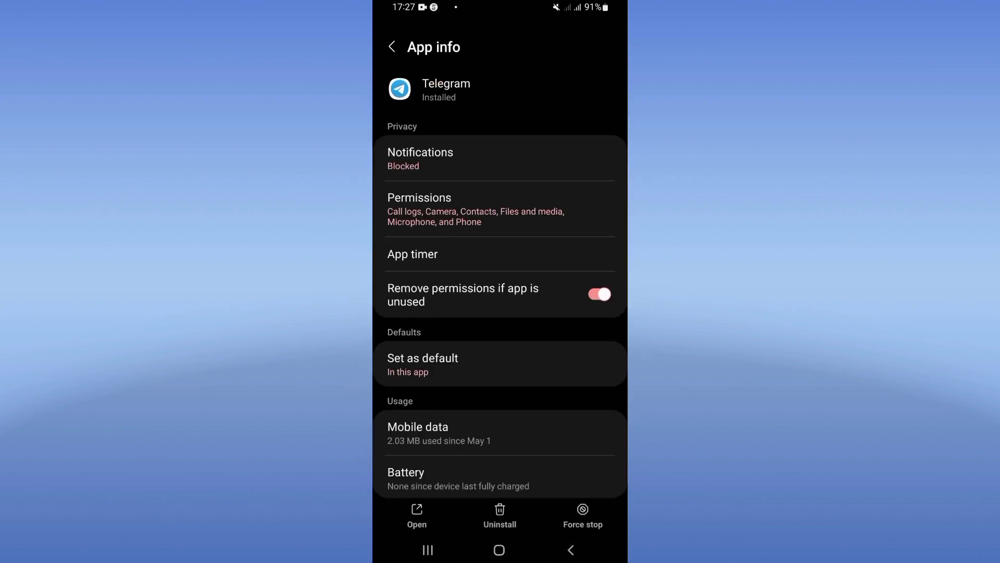
pyautogui.scroll(-5, 500, 313)
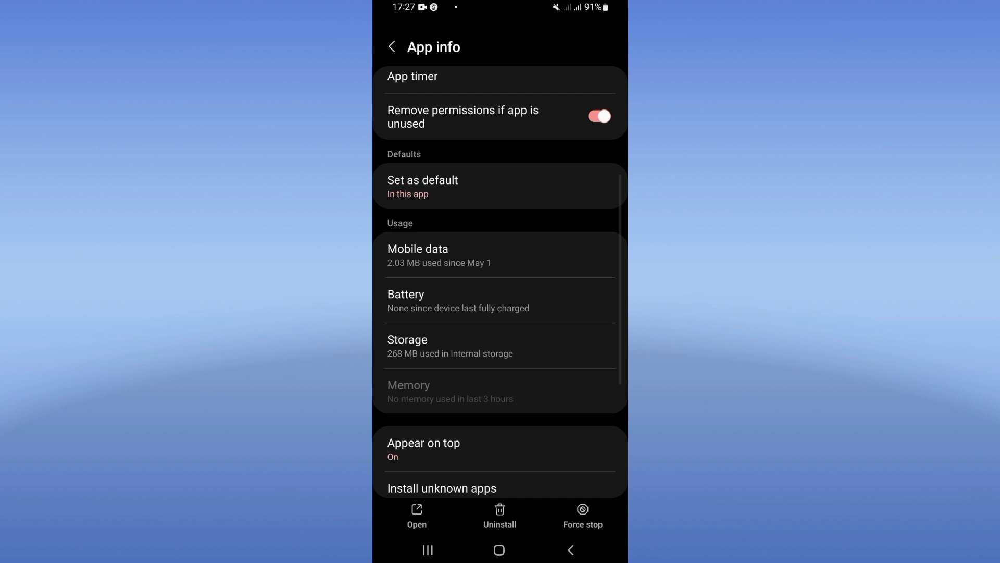
# Clear Telegram's cache, force stop the app with OK, and return Home
pyautogui.click(500, 346)
pyautogui.click(562, 516)
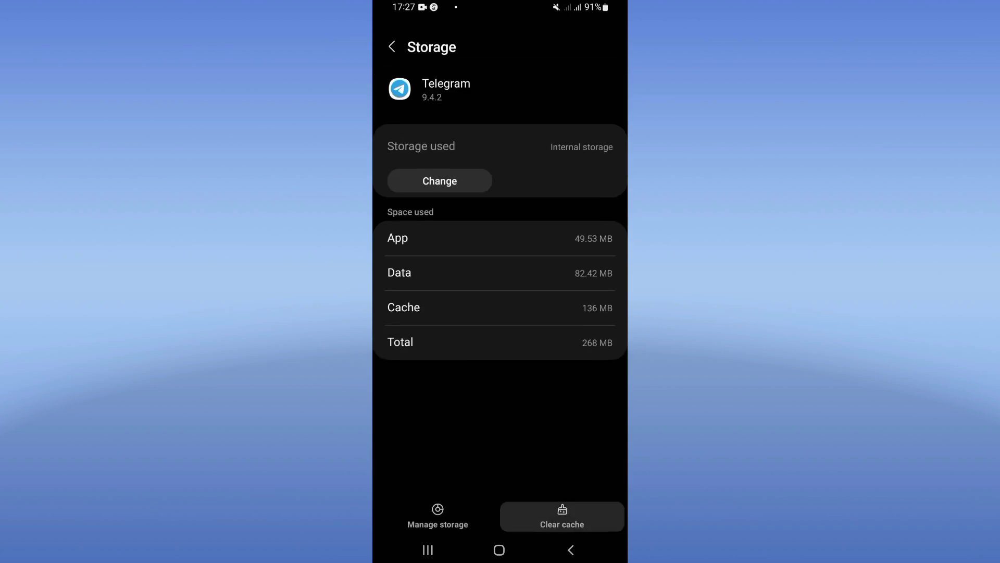
pyautogui.click(570, 550)
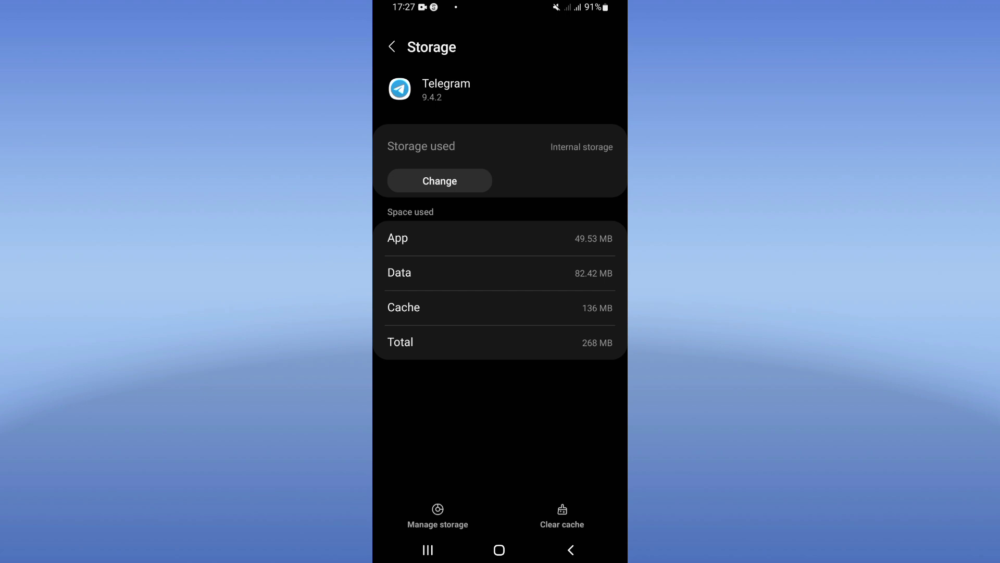
pyautogui.click(582, 516)
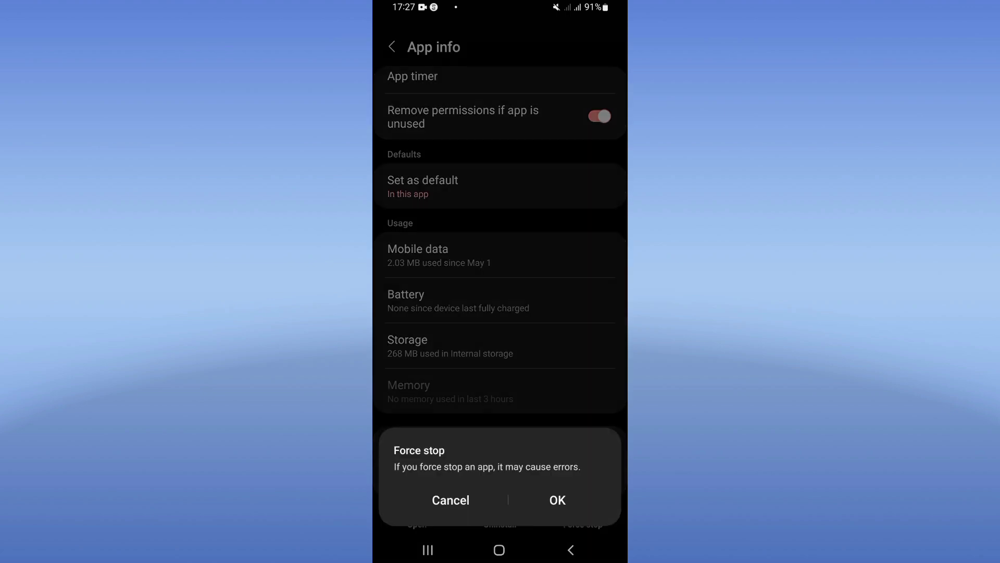
pyautogui.click(557, 500)
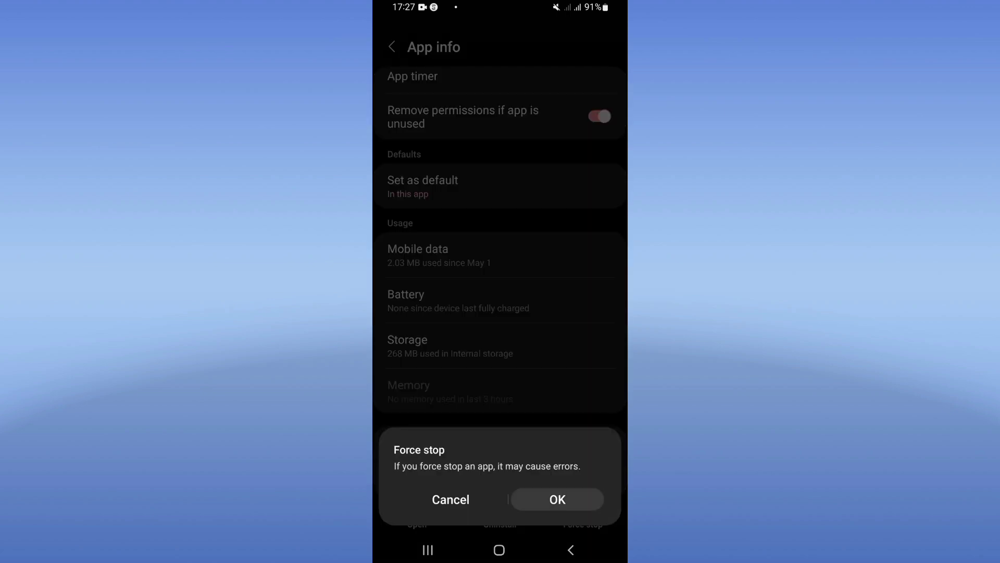
pyautogui.click(499, 549)
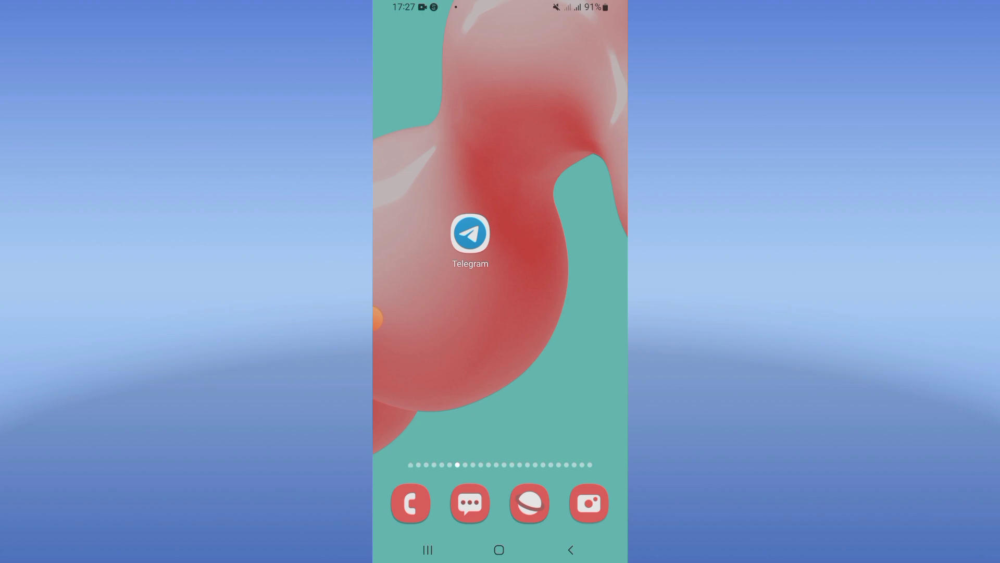
# Bring up the phone's power options from the home screen, then dismiss them
pyautogui.moveTo(500, 407); pyautogui.dragTo(500, 172)
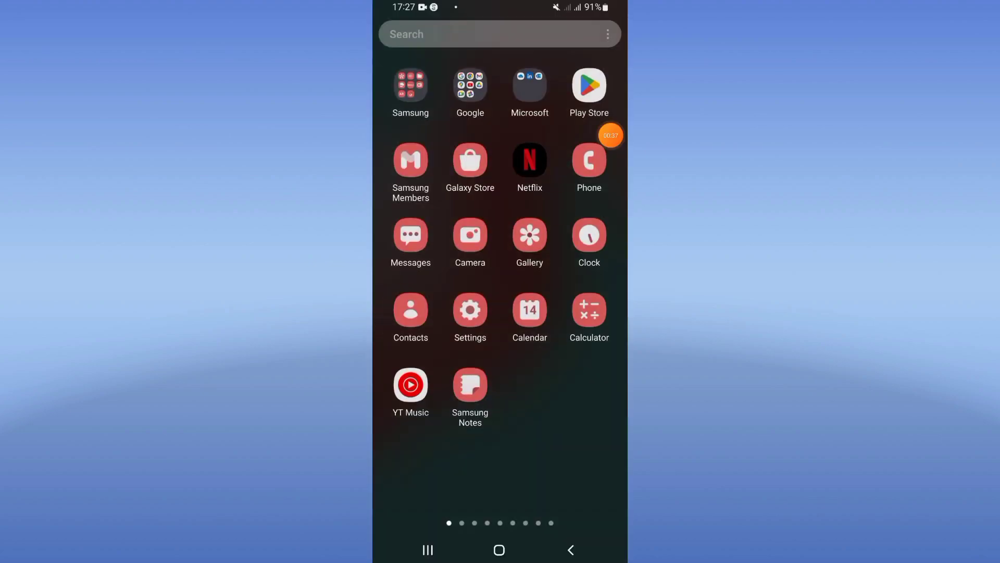
pyautogui.moveTo(610, 133)
pyautogui.mouseDown()
pyautogui.moveTo(612, 56)
pyautogui.moveTo(587, 63)
pyautogui.moveTo(612, 120)
pyautogui.mouseUp()
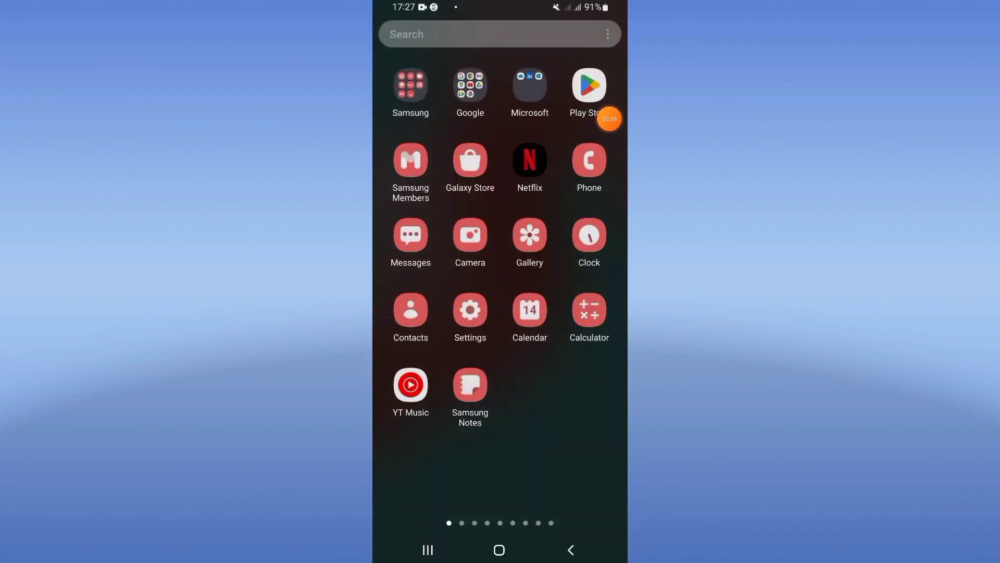
pyautogui.click(500, 549)
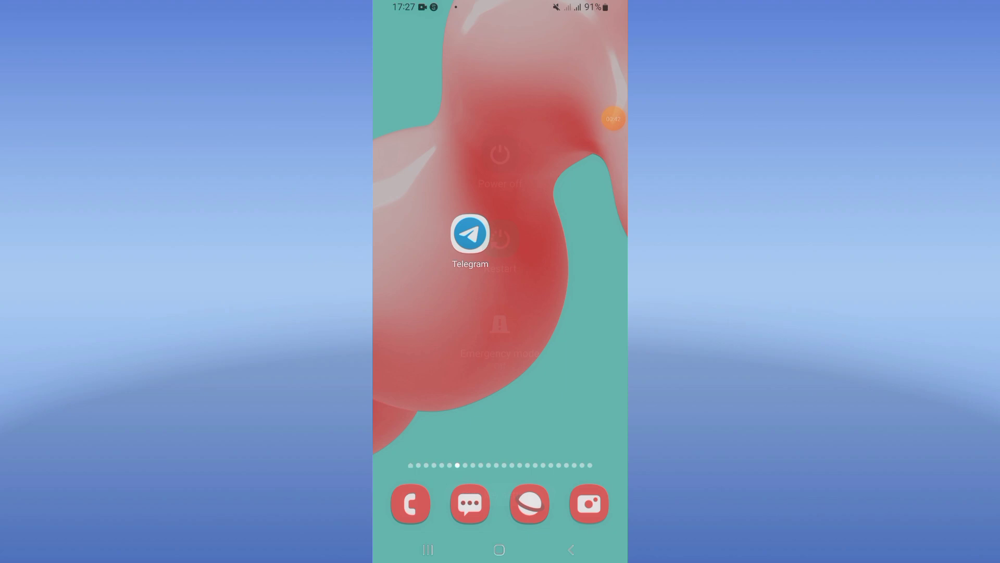
pyautogui.press('XF86PowerOff')
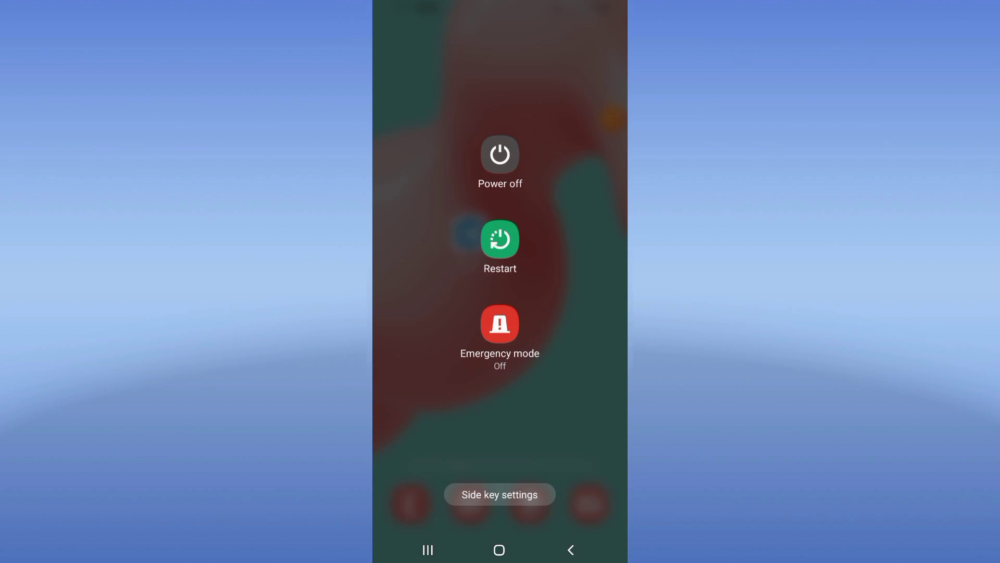
pyautogui.press('Escape')
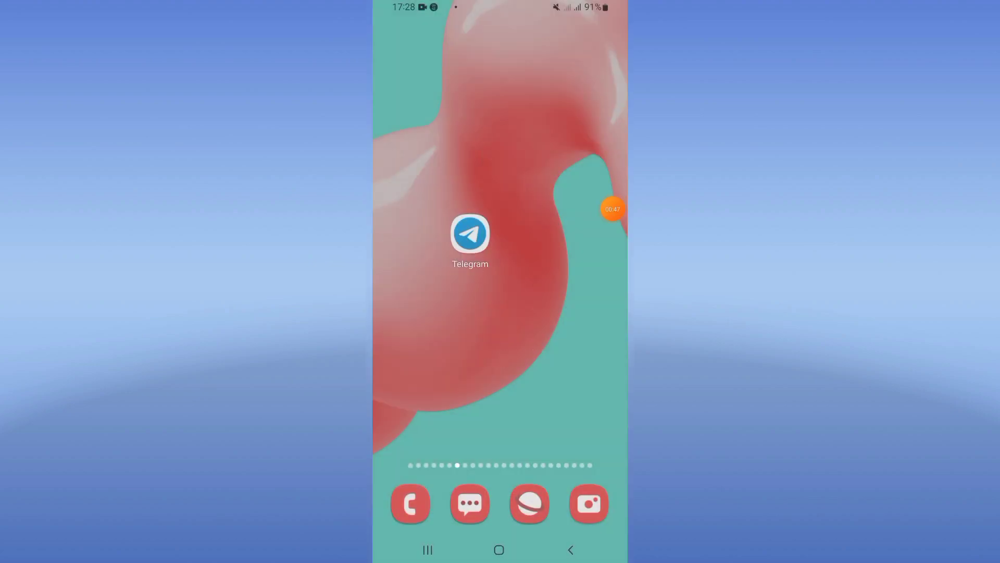